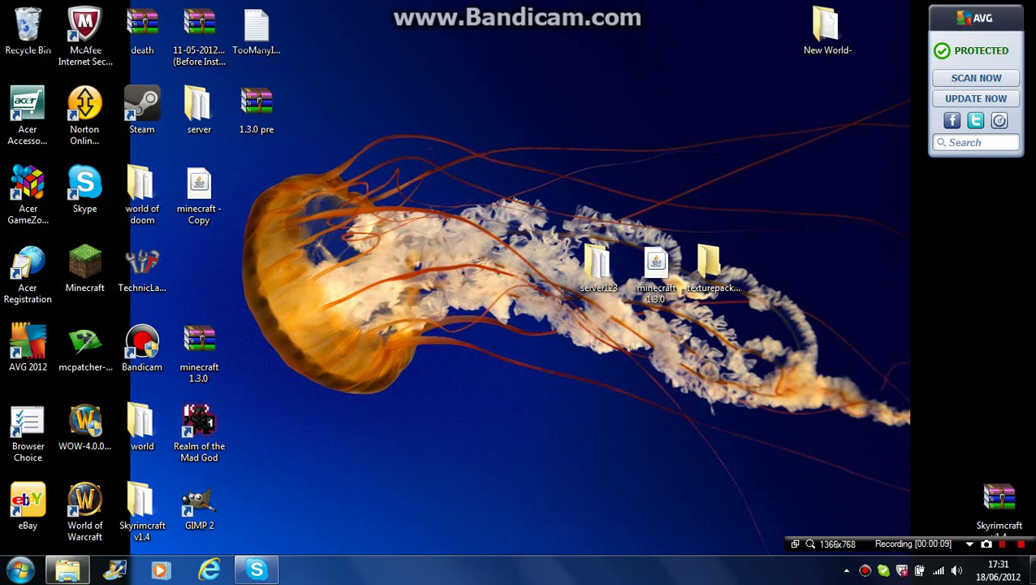
Search the Start menu for the folder owner's name to find the personal documents folder
mouse_move(69, 569)
key(super)
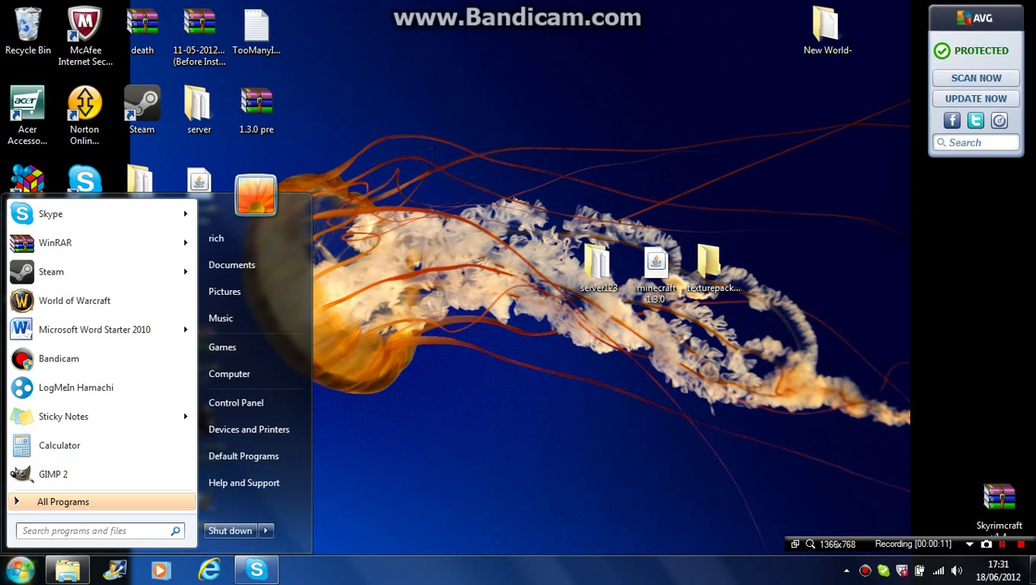
text(liam)
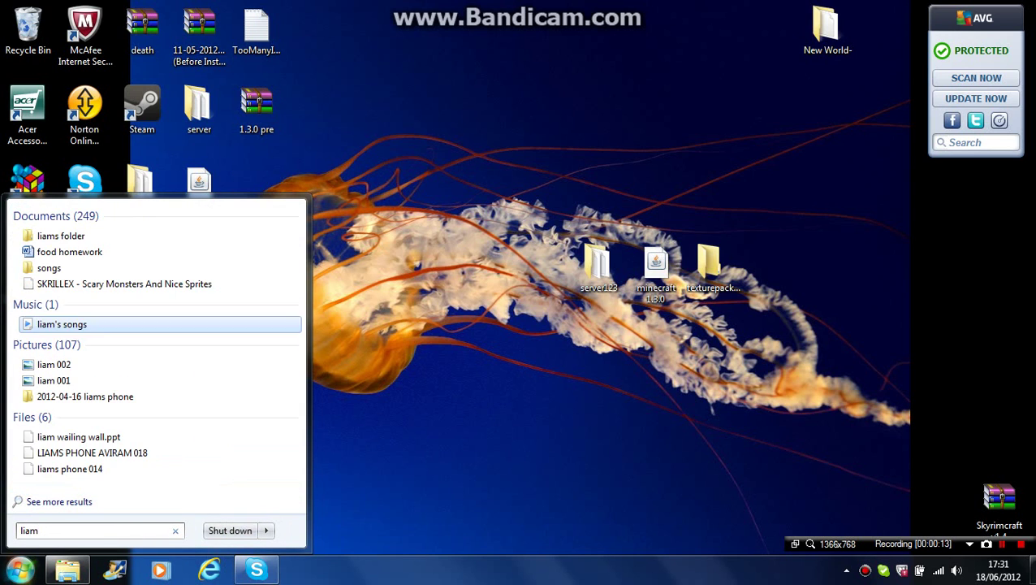
Open the personal folder and view the backpack mod archive in WinRAR, then close it
key(Return)
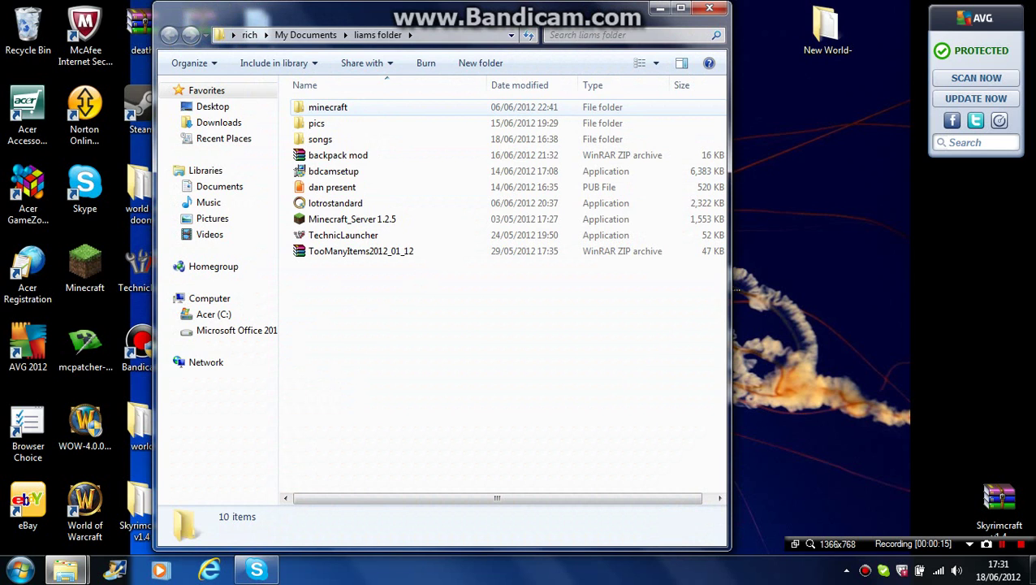
click(338, 155)
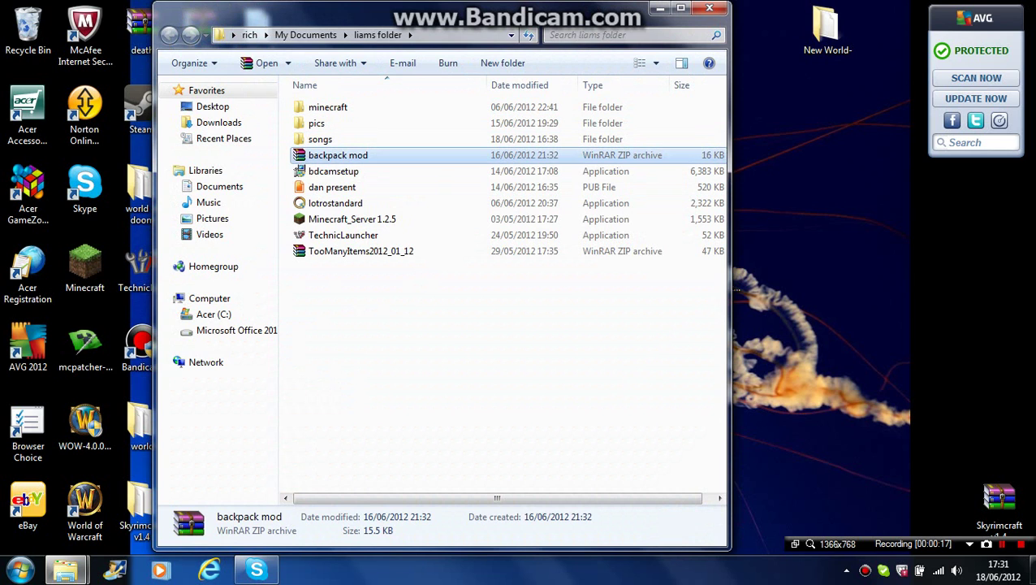
key(Return)
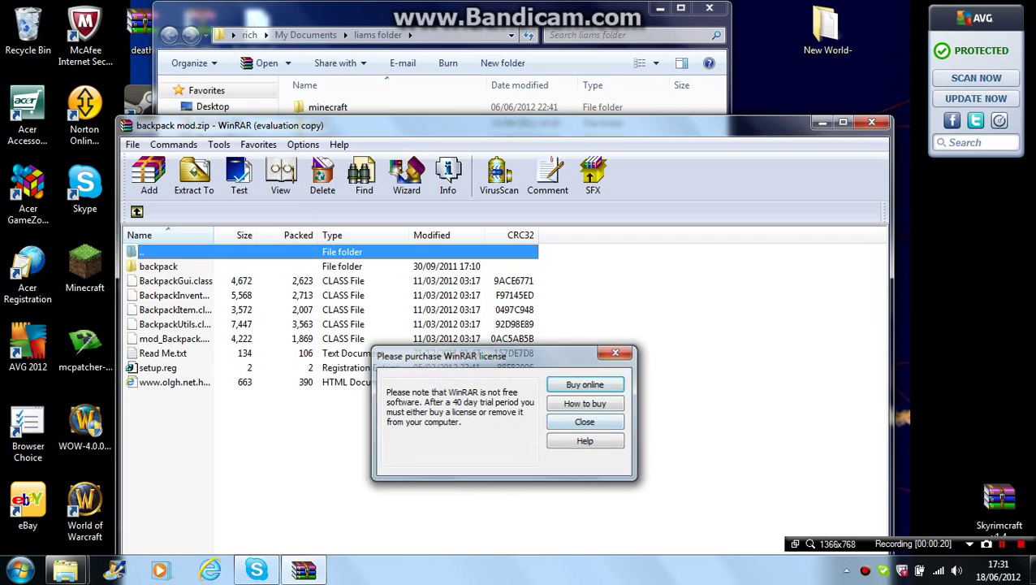
key(Return)
key(Escape)
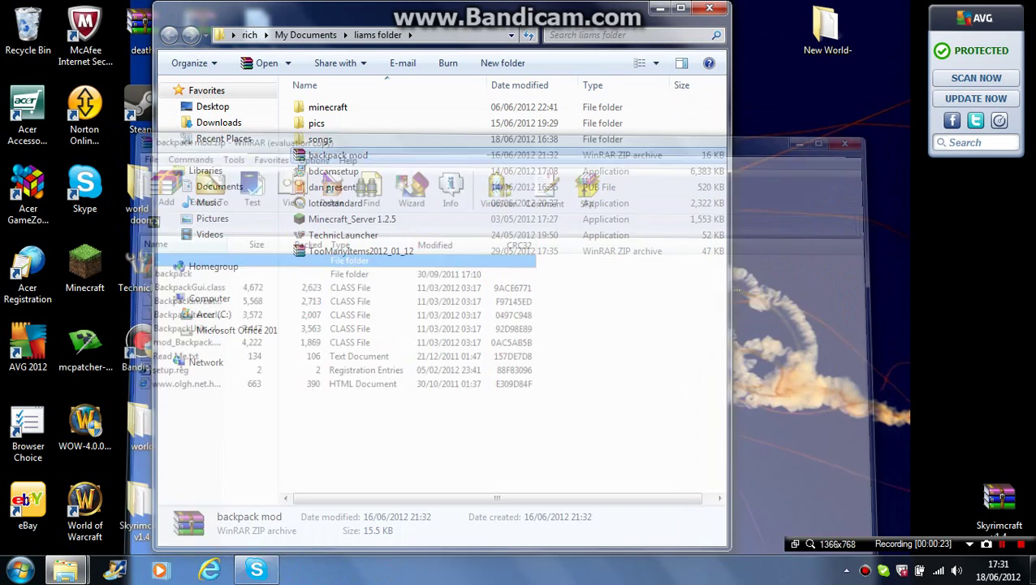
Close the personal folder and open the Roaming AppData folder with a %appdata% search
key(alt+F4)
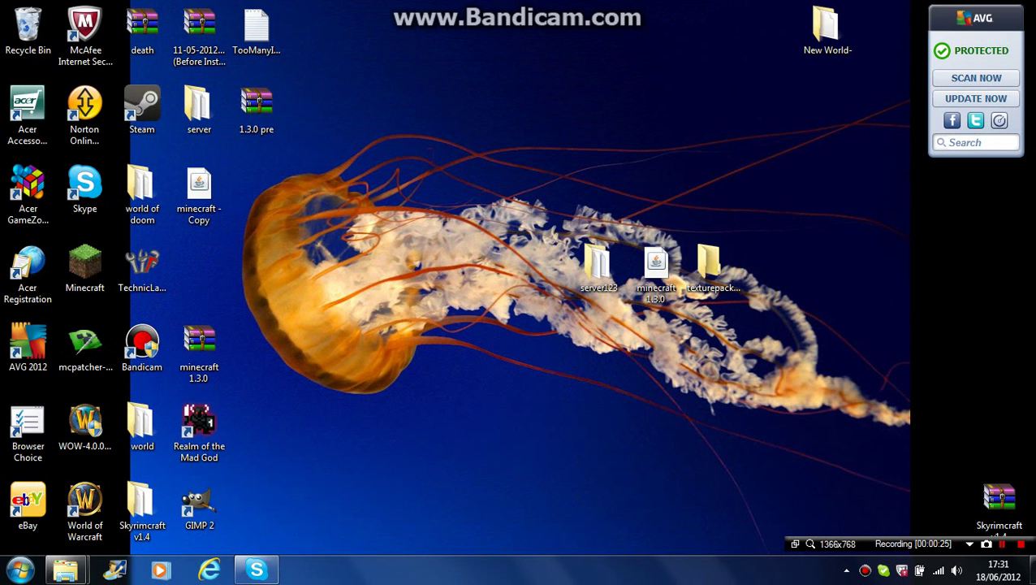
click(86, 264)
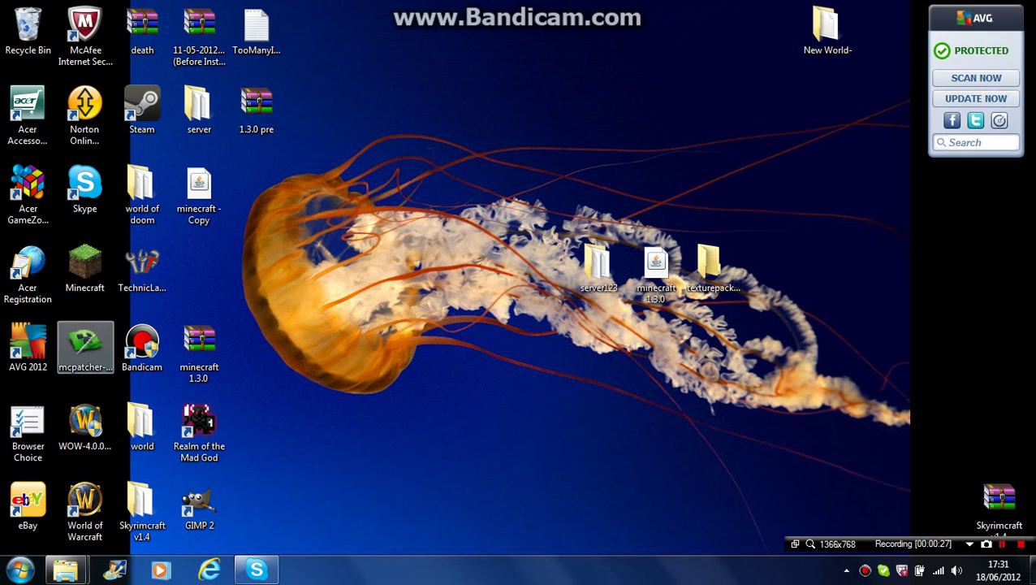
key(super)
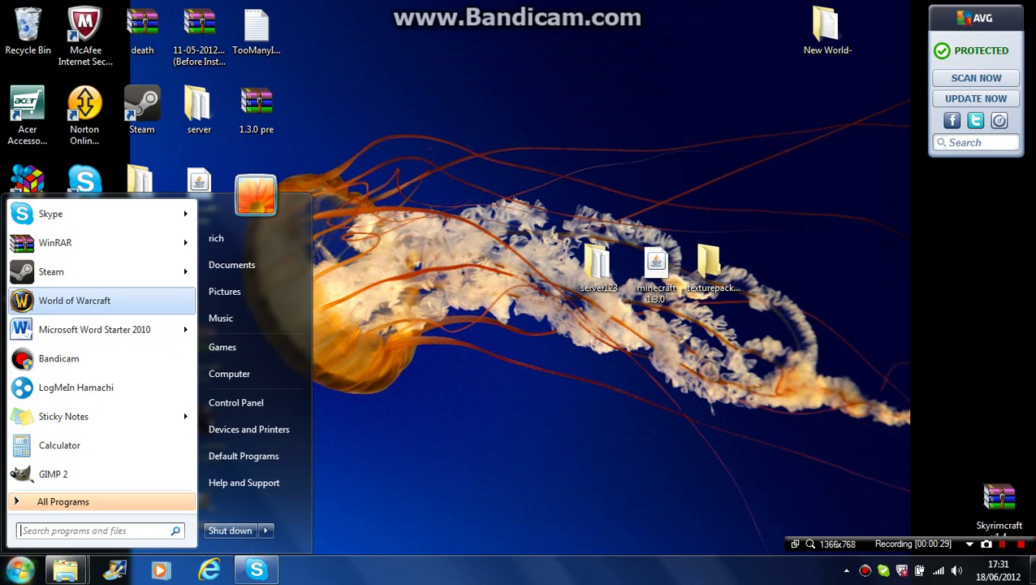
text(%appd)
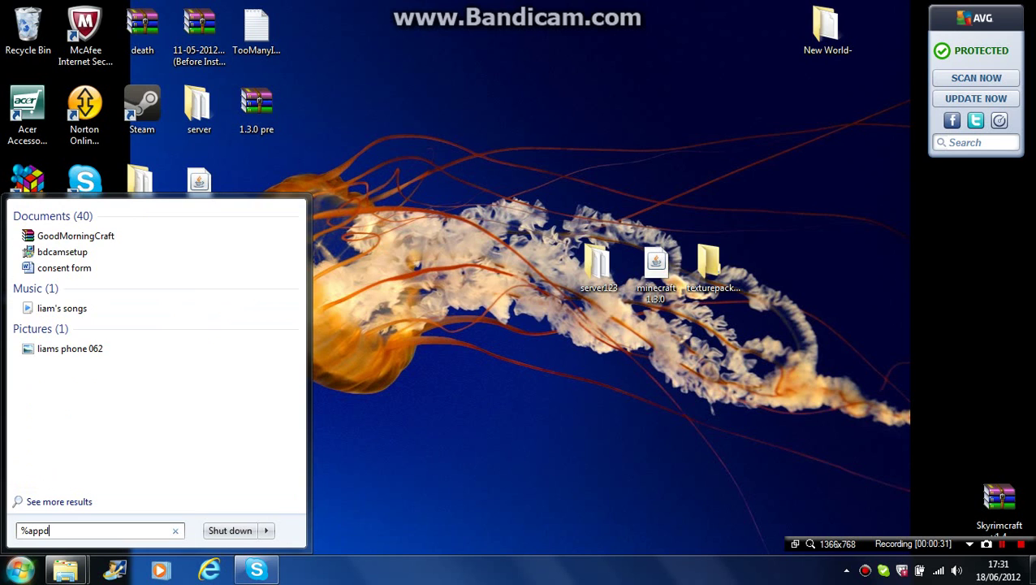
text(ata%)
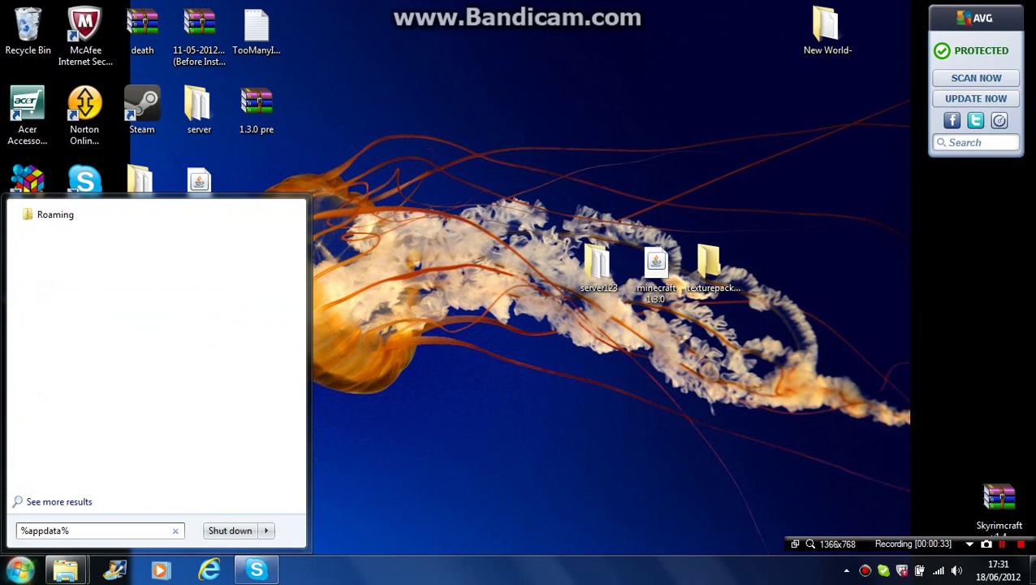
key(Return)
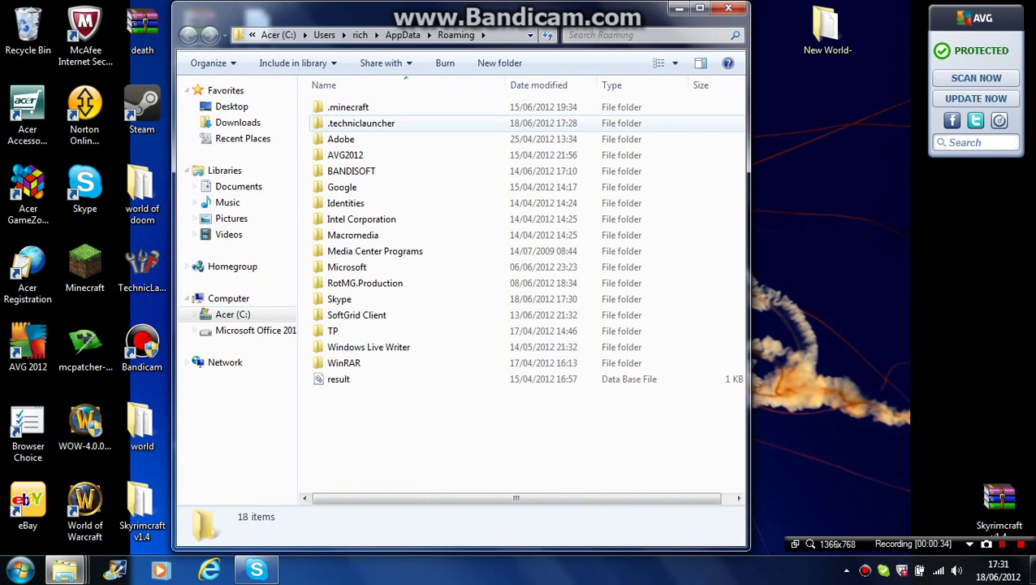
Browse into .techniclauncher\yogbox\bin and select the modpack jar
double_click(362, 123)
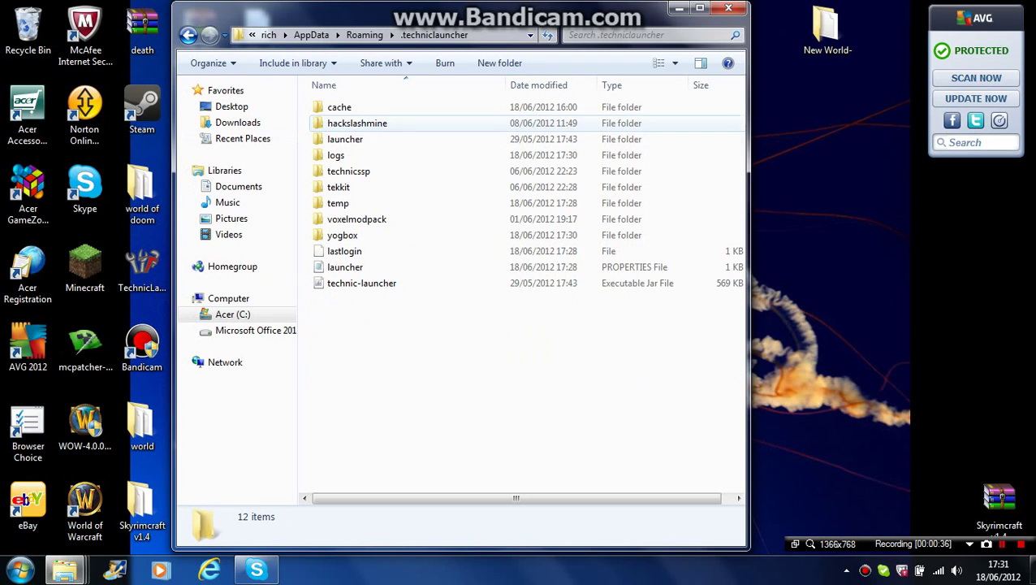
double_click(342, 235)
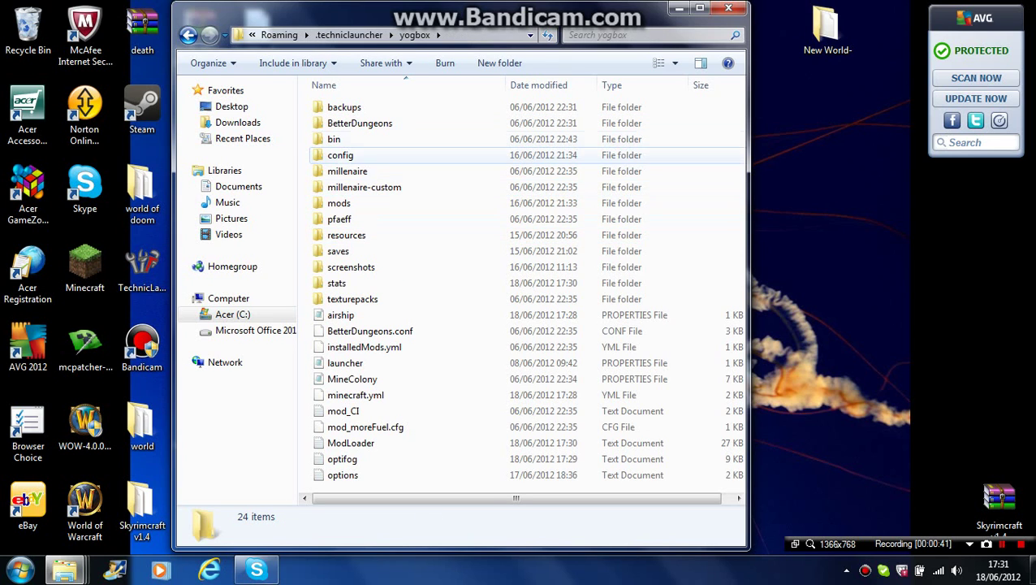
double_click(334, 138)
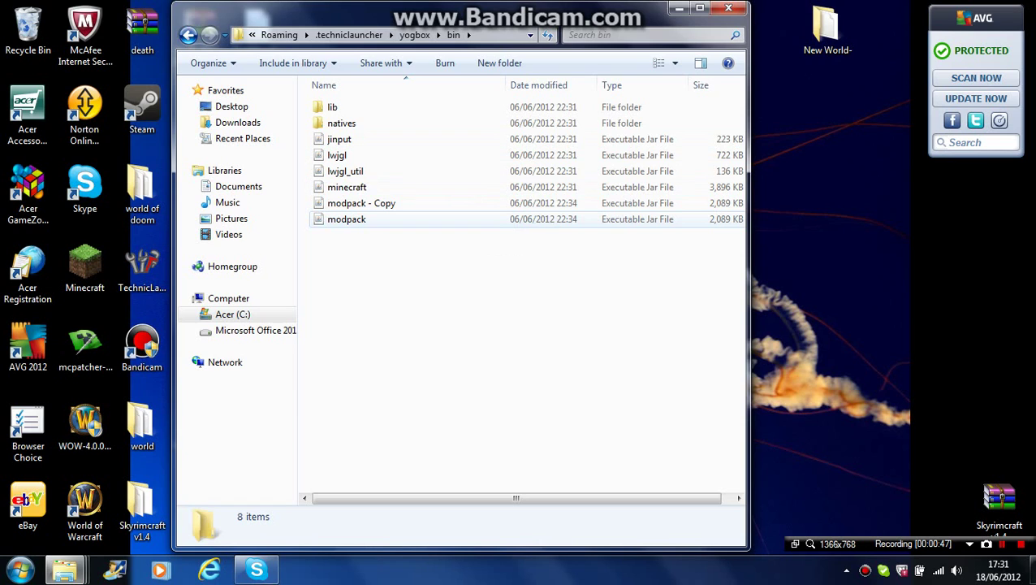
click(347, 219)
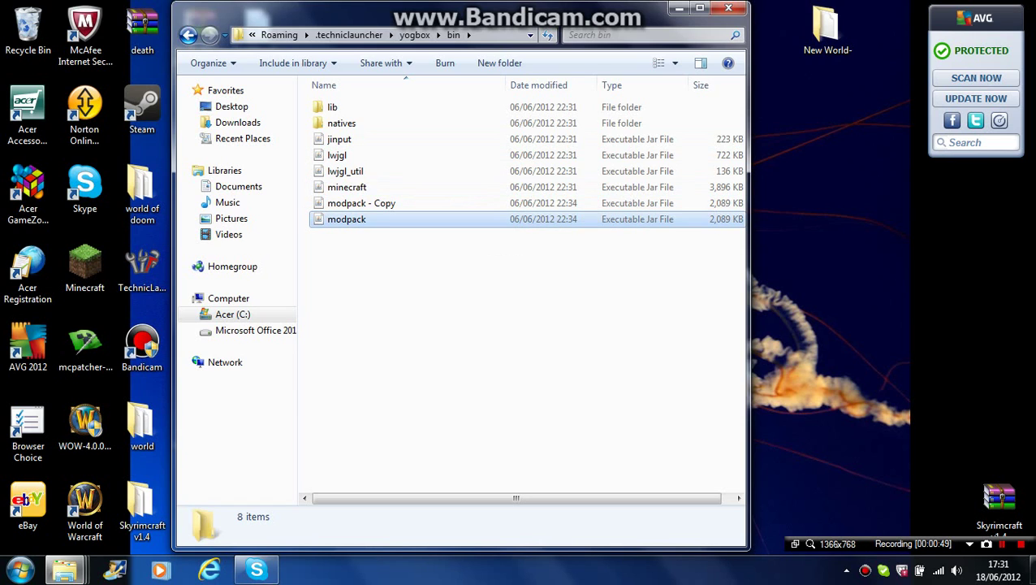
Inspect modpack.jar's contents in WinRAR, close it, and go back to the yogbox folder
right_click(417, 219)
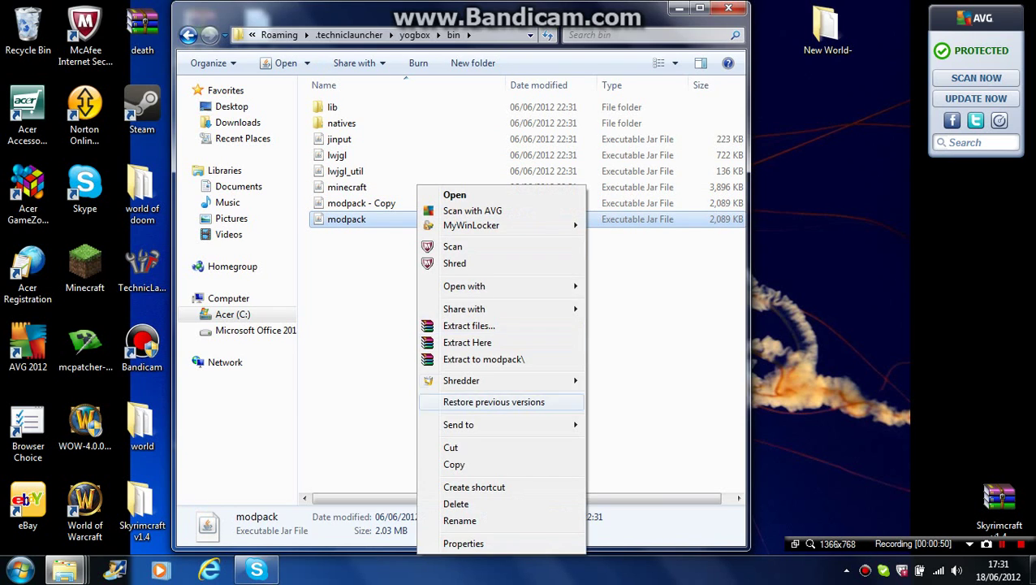
mouse_move(527, 286)
click(637, 303)
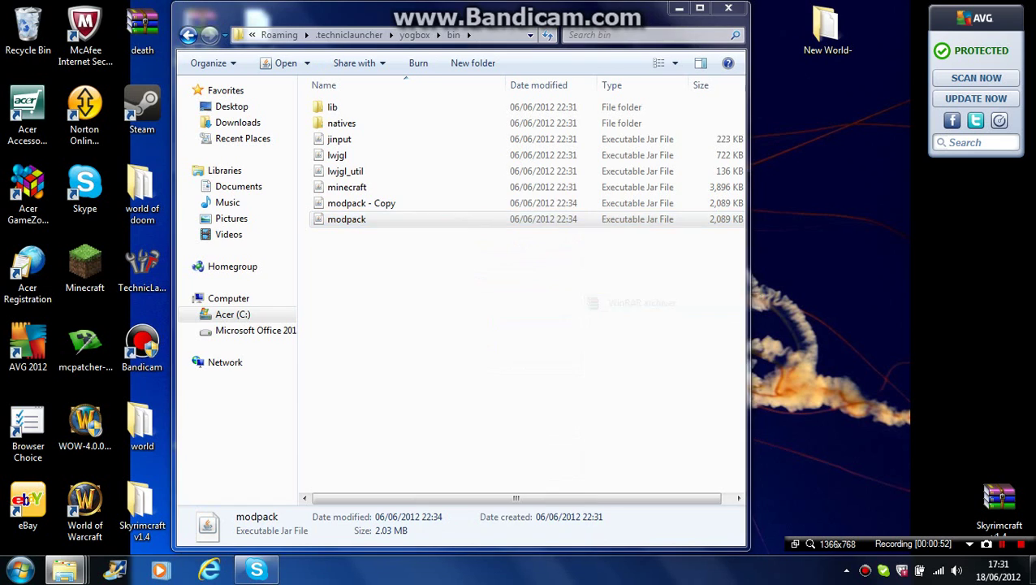
scroll(487, 390, down, 1)
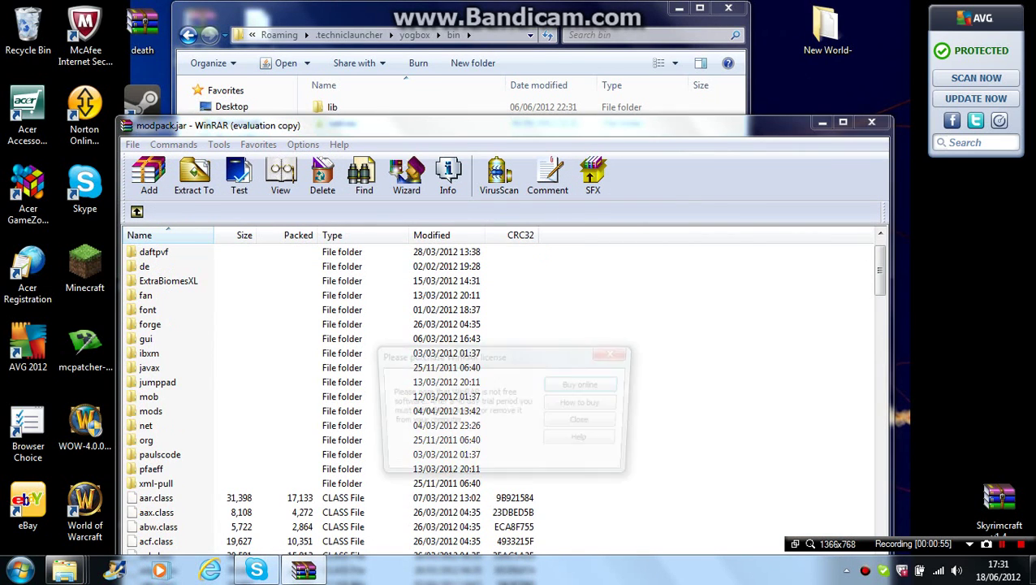
key(Escape)
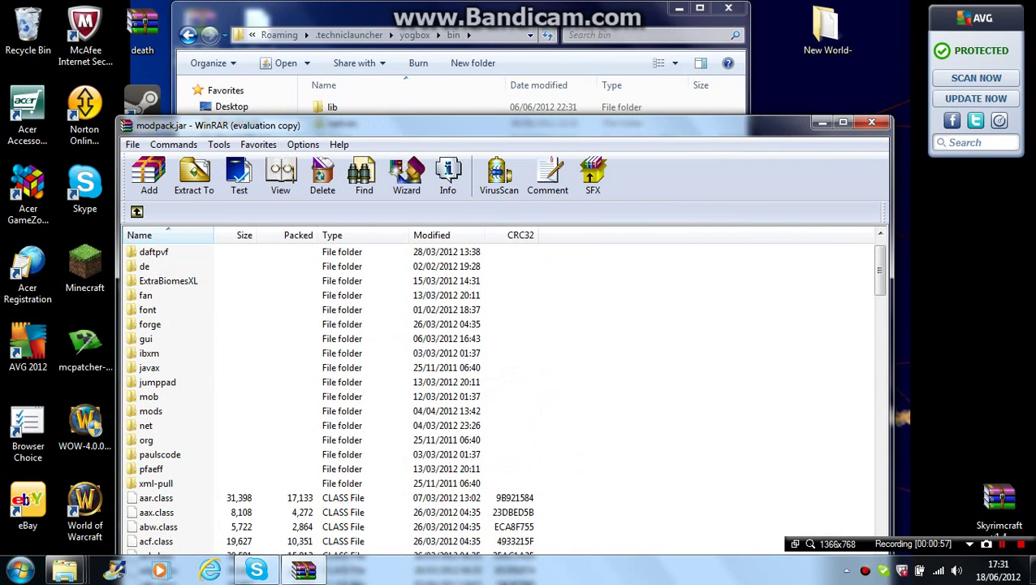
key(Escape)
click(187, 35)
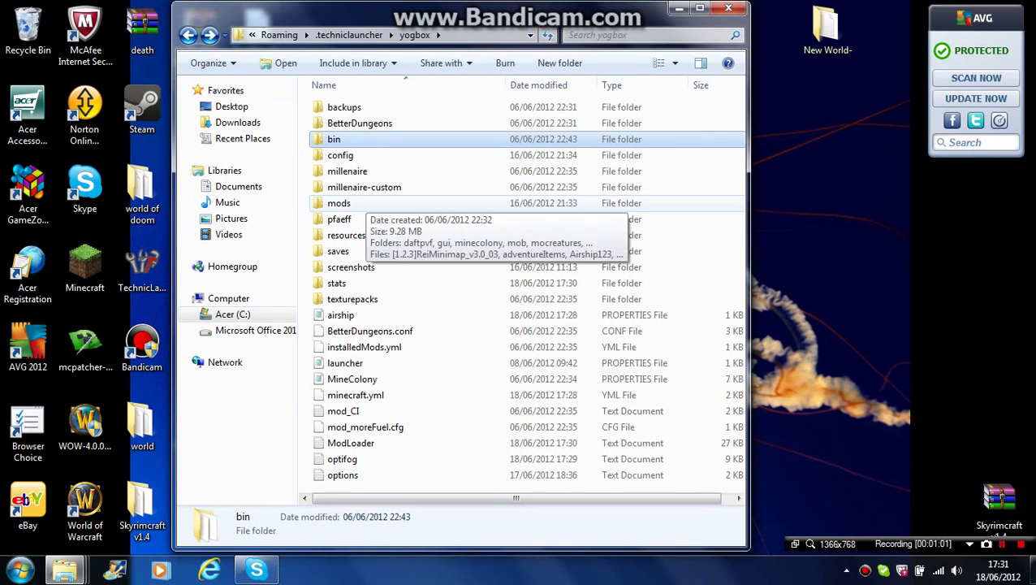
Confirm the backpack mod is among the yogbox mods folder's 28 items, then show the desktop
click(339, 203)
double_click(338, 203)
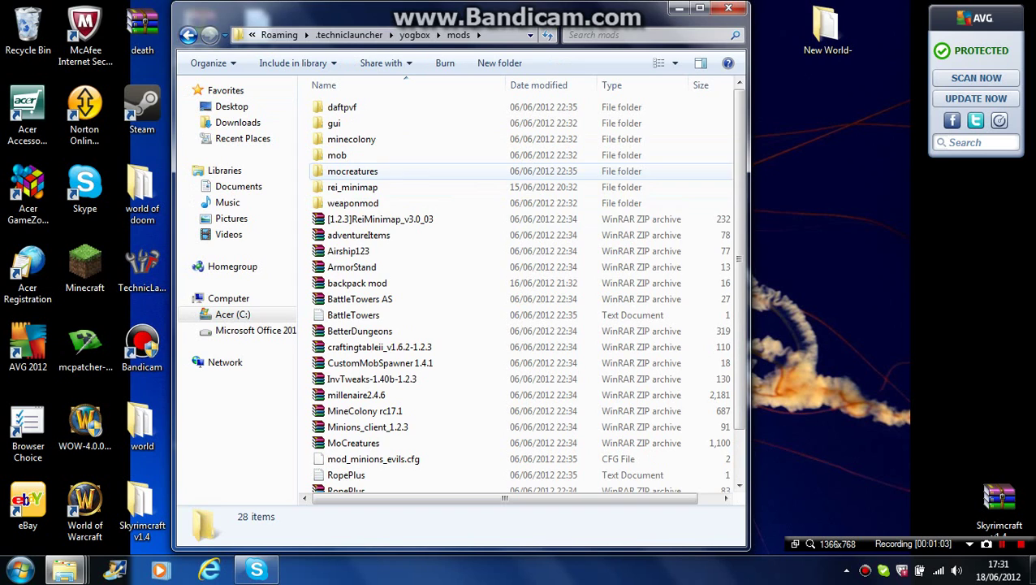
scroll(366, 236, down, 1)
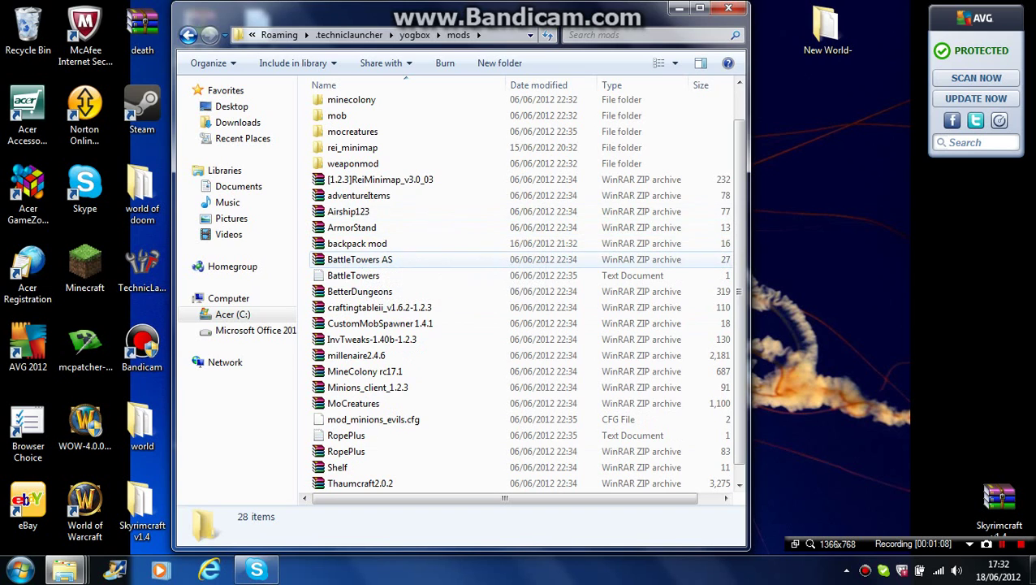
scroll(385, 272, down, 1)
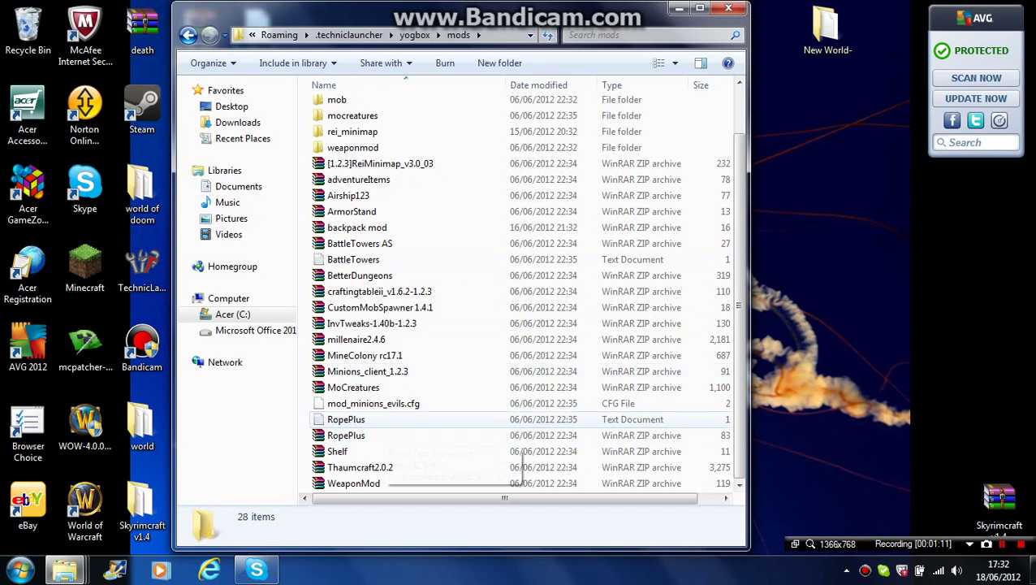
scroll(388, 341, up, 1)
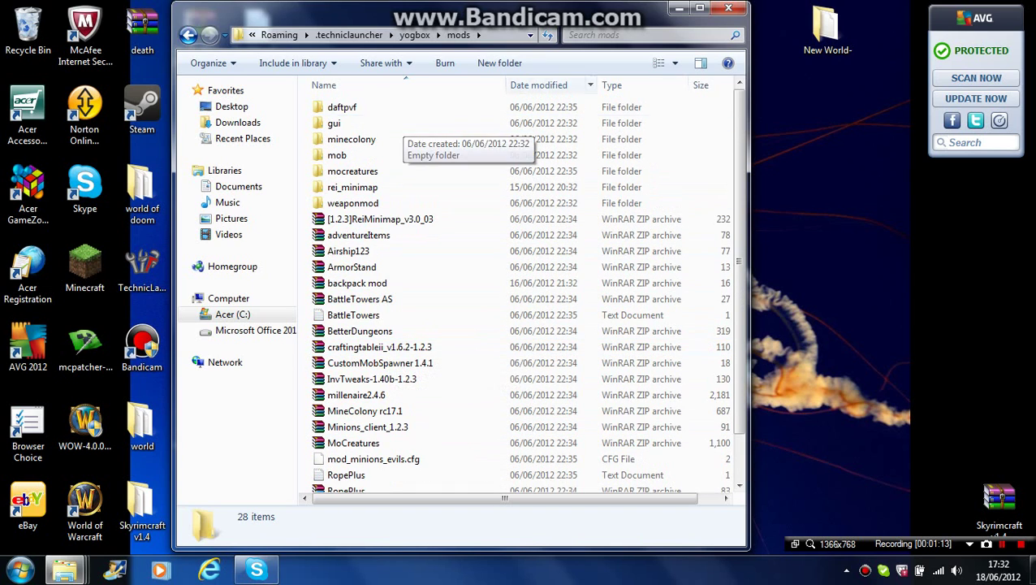
key(super+d)
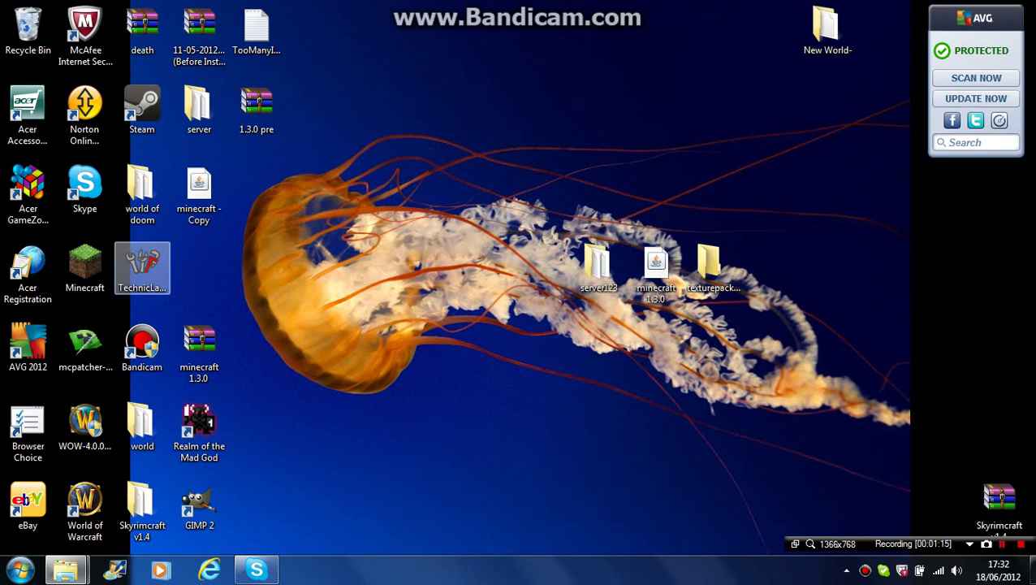
Start Technic Launcher from its desktop shortcut and log in to launch Yogbox
click(142, 268)
key(Return)
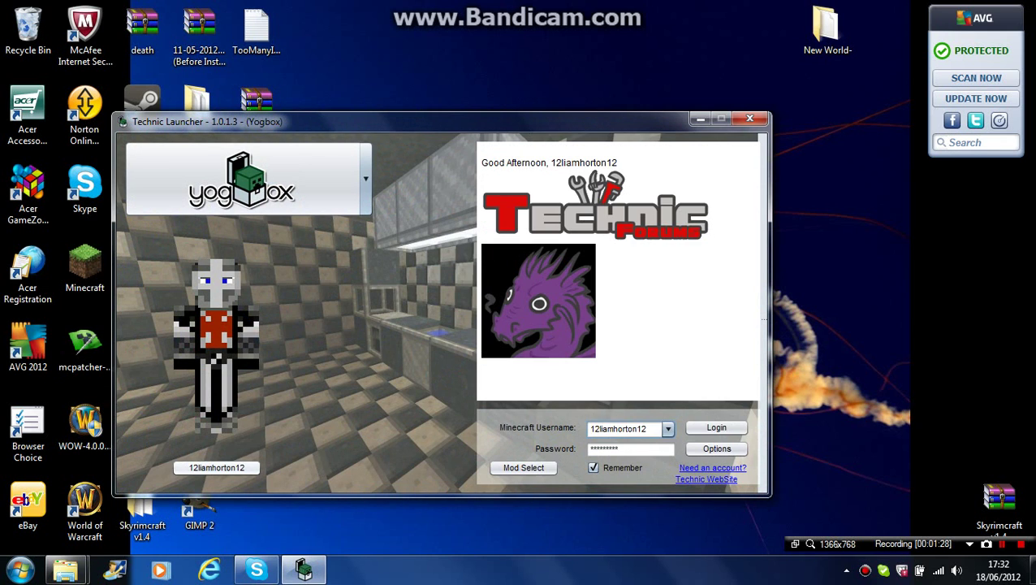
key(Return)
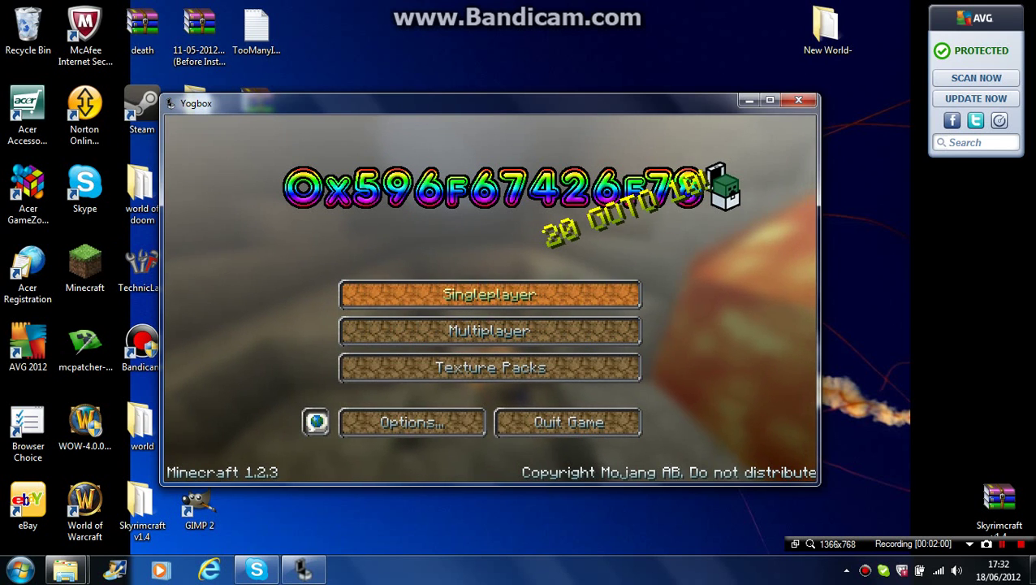
Maximize the game window and play the singleplayer world New World
click(490, 294)
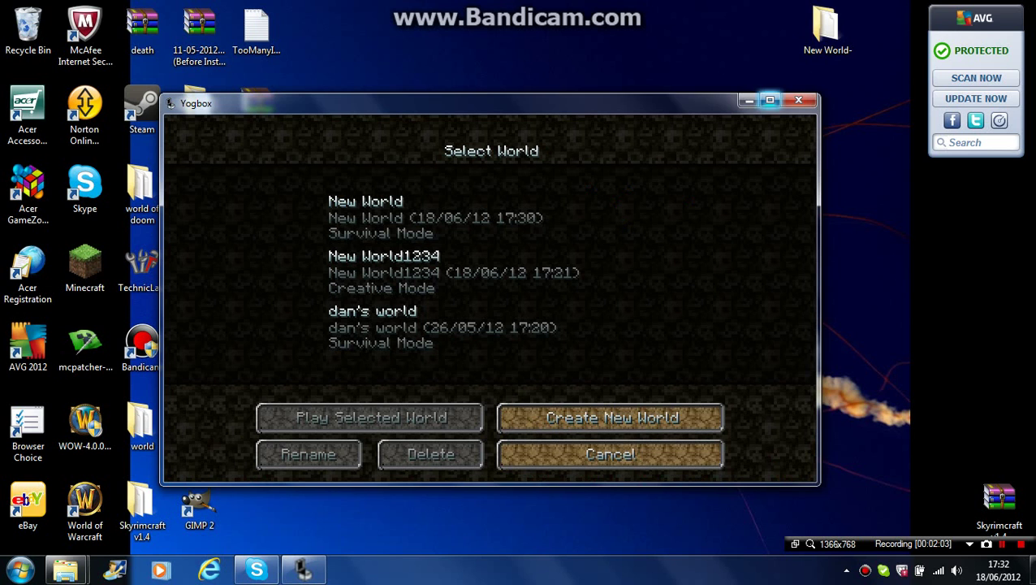
click(770, 99)
click(394, 203)
click(398, 490)
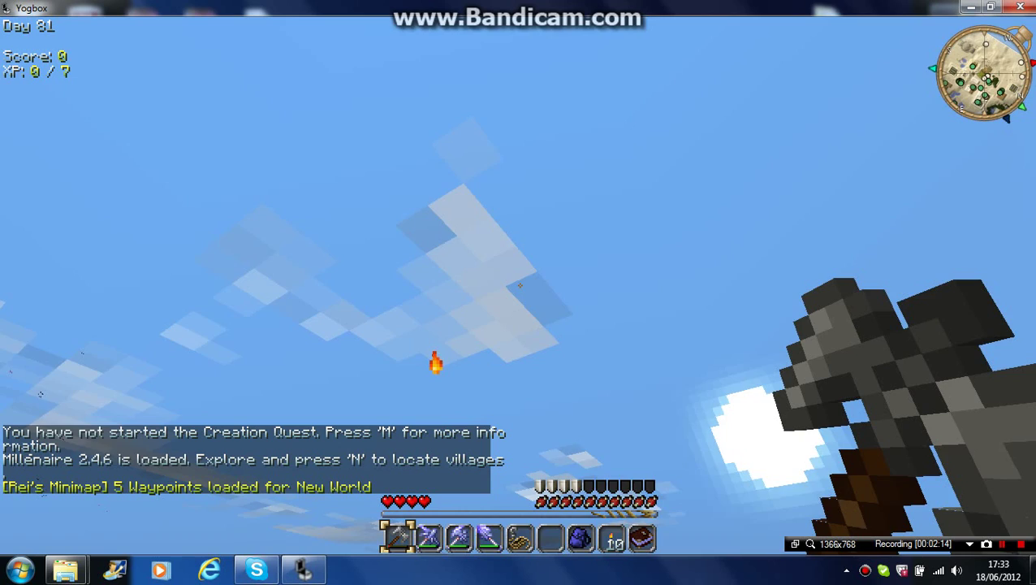
Move the blue backpack into hotbar slot 7 and select it in hand
key(e)
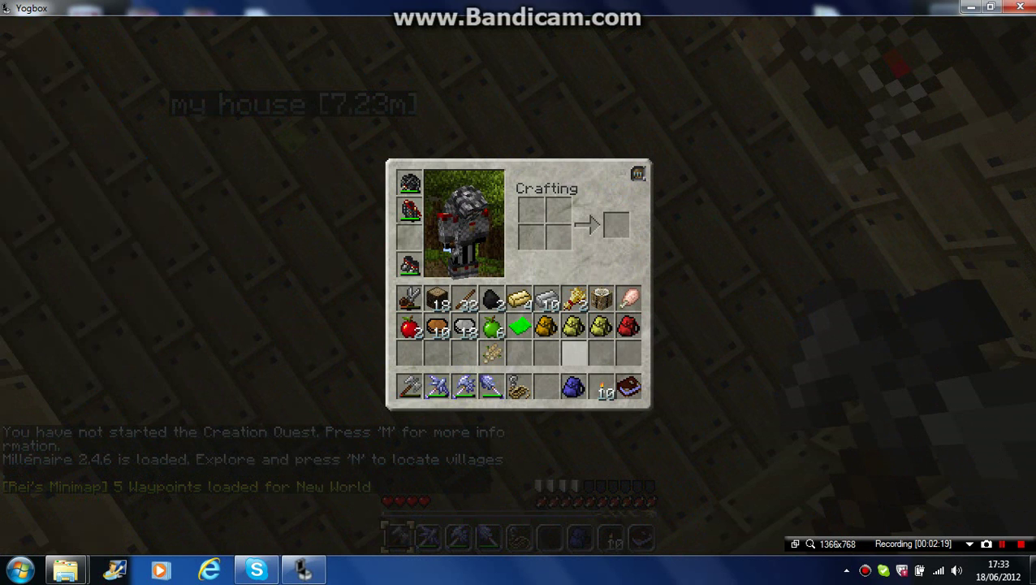
click(573, 386)
click(573, 354)
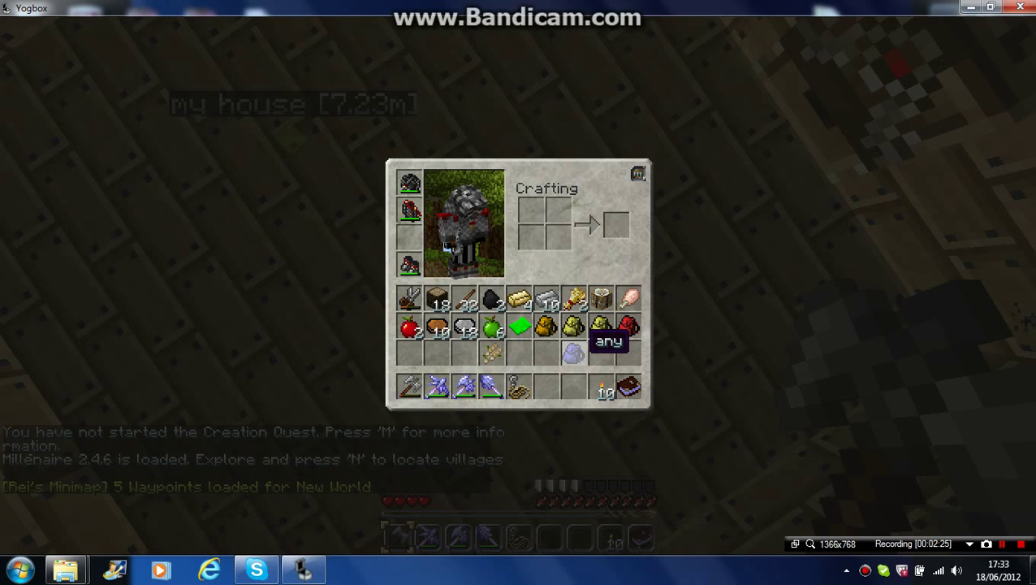
click(583, 345)
click(573, 386)
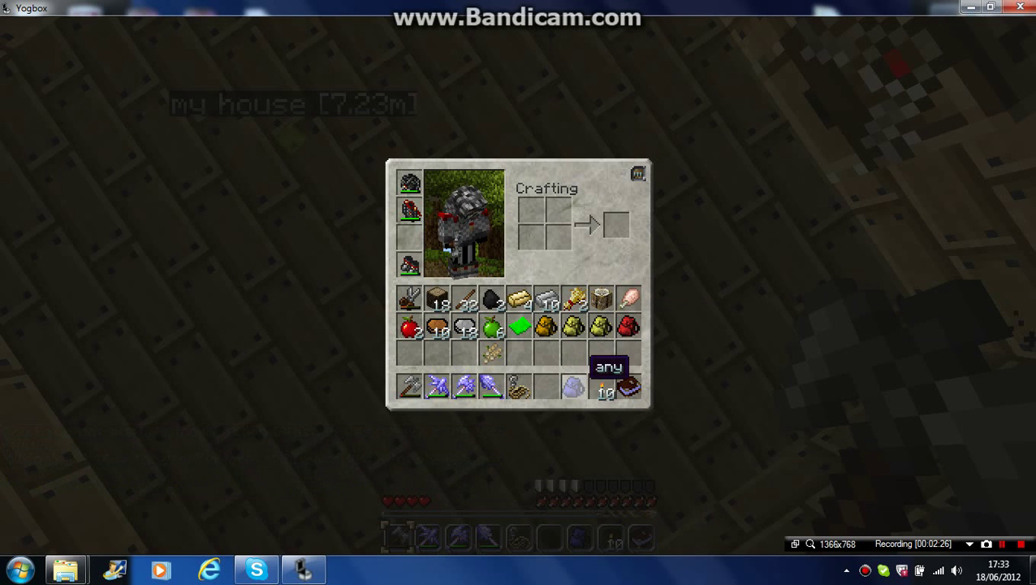
key(e)
key(7)
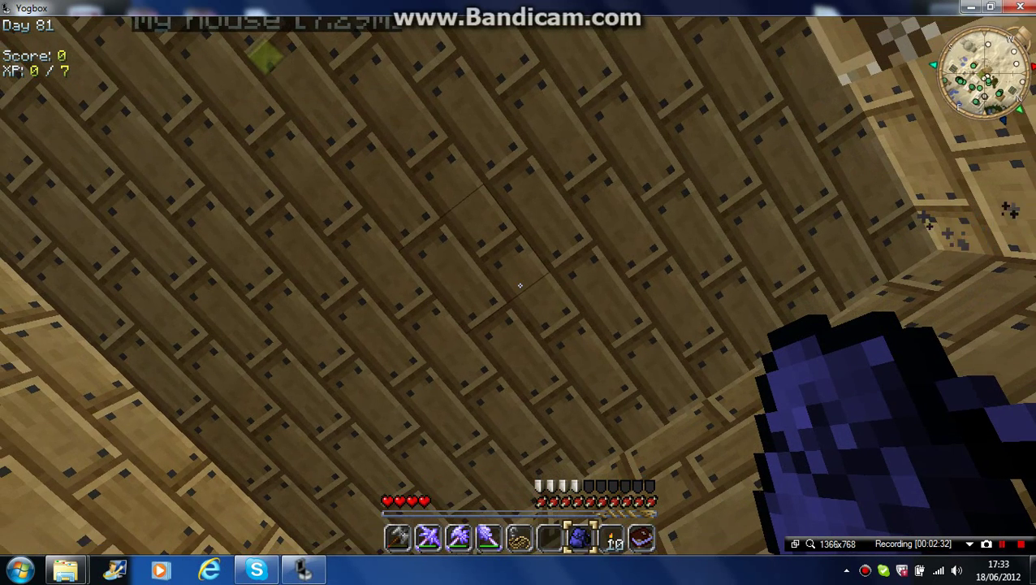
Rename the held blue backpack to 'any items'
shift+right_click(520, 285)
text(any it)
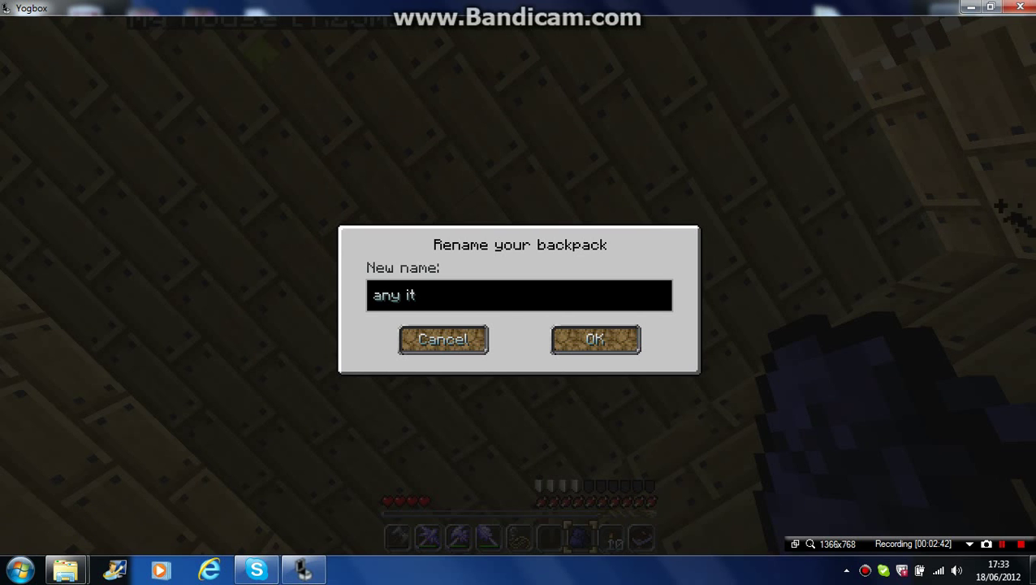
text(ems)
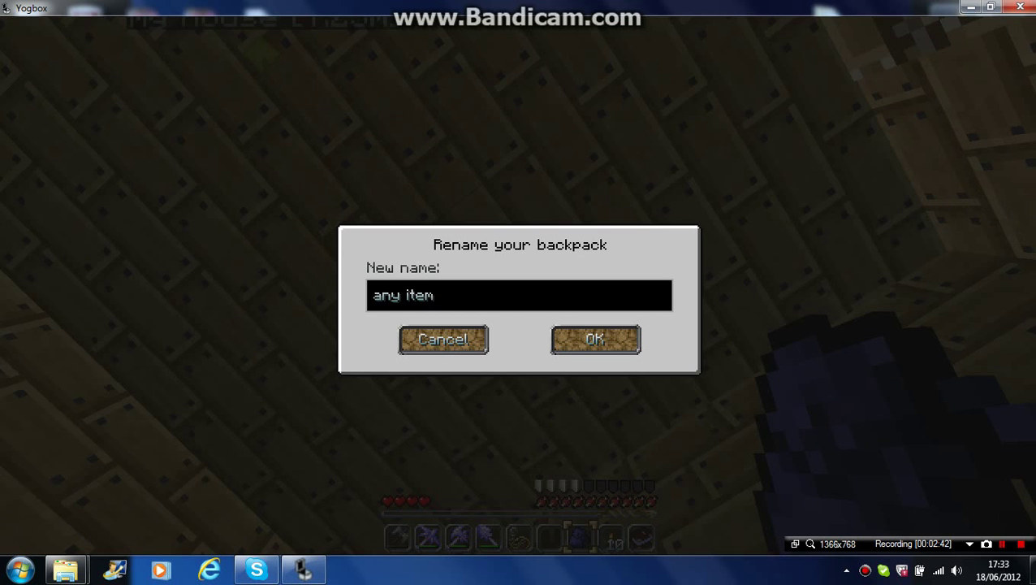
key(Return)
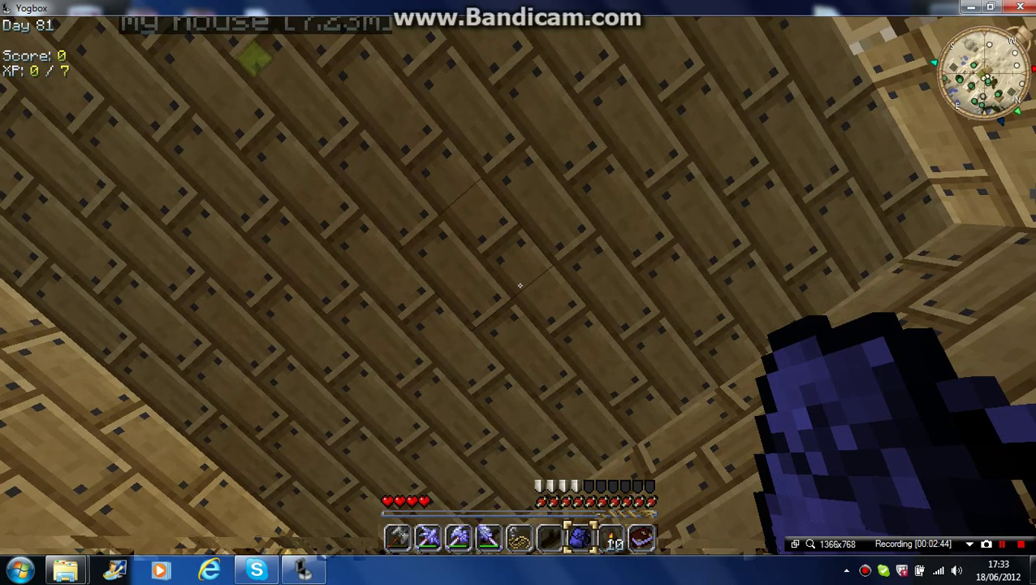
Move the 'any items' backpack from the hotbar into the main inventory
key(e)
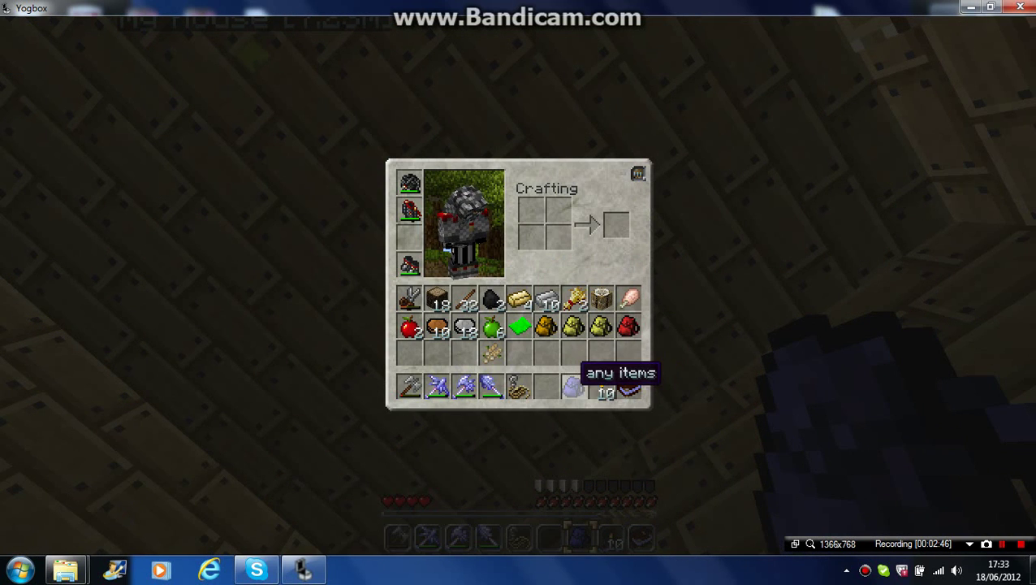
click(572, 387)
click(524, 357)
click(546, 353)
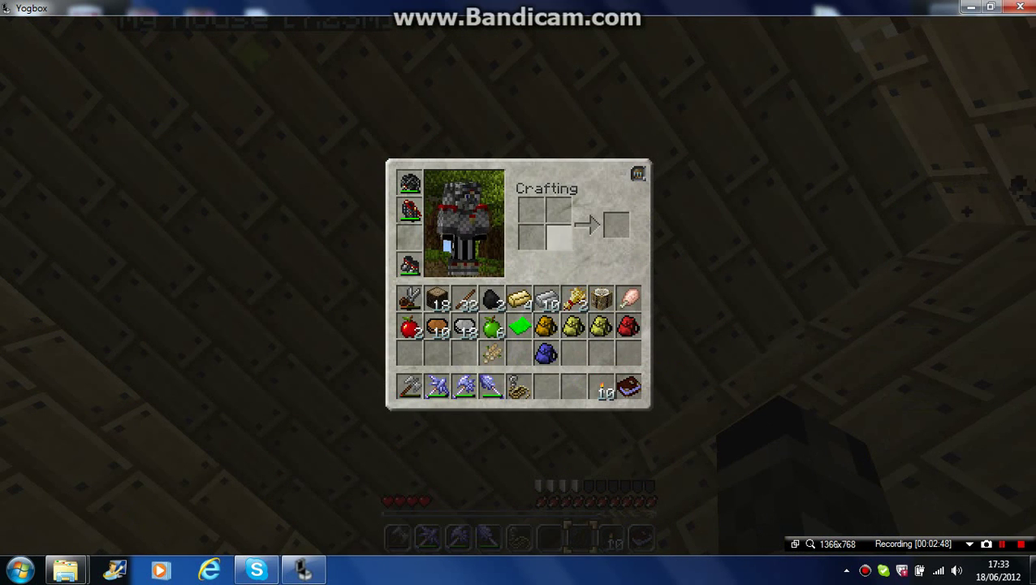
key(e)
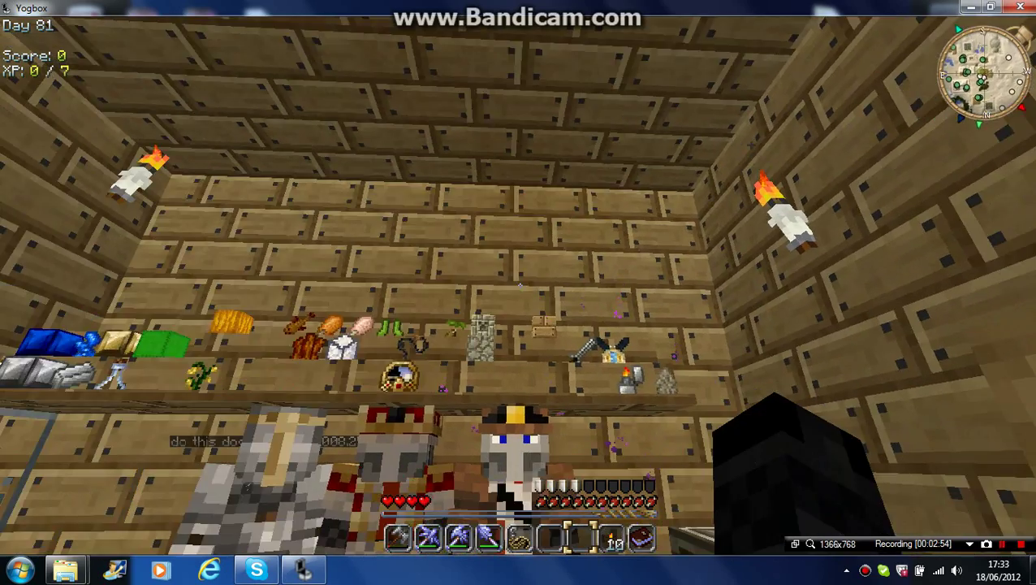
Put wood into the Quaesitum, collect the Fragment of Lost Knowledge, then pause the game
key(e)
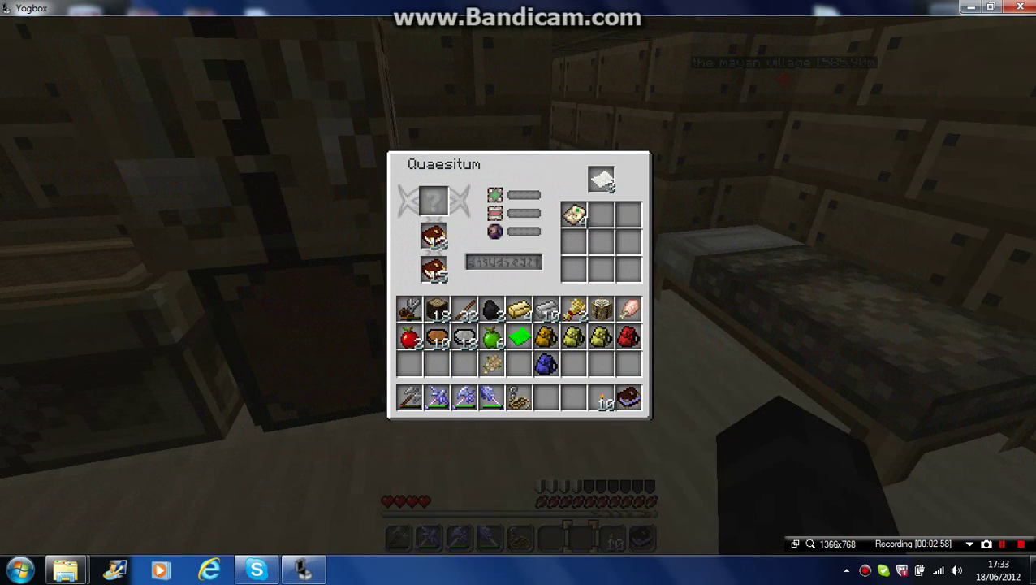
shift+click(437, 309)
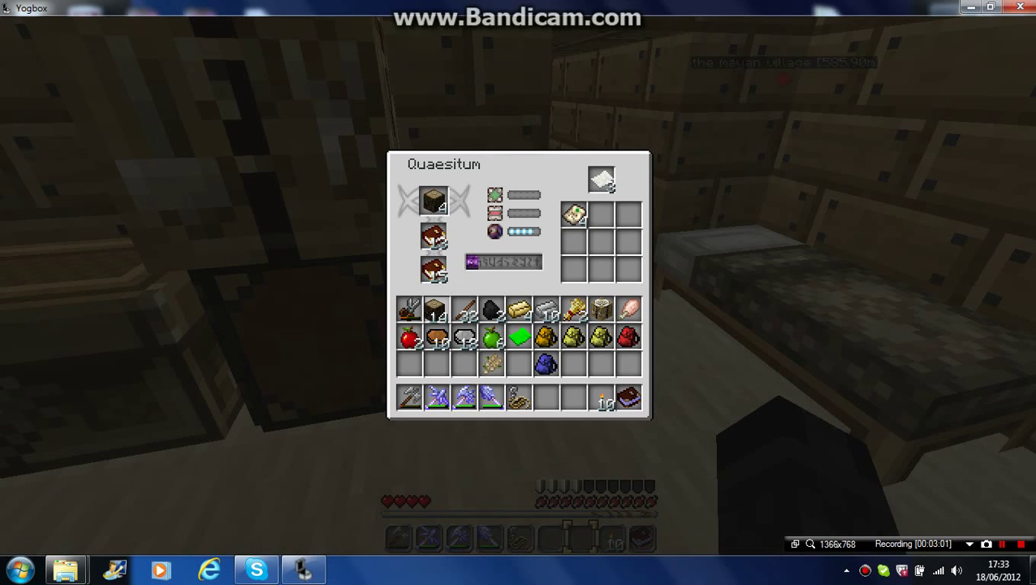
shift+click(573, 214)
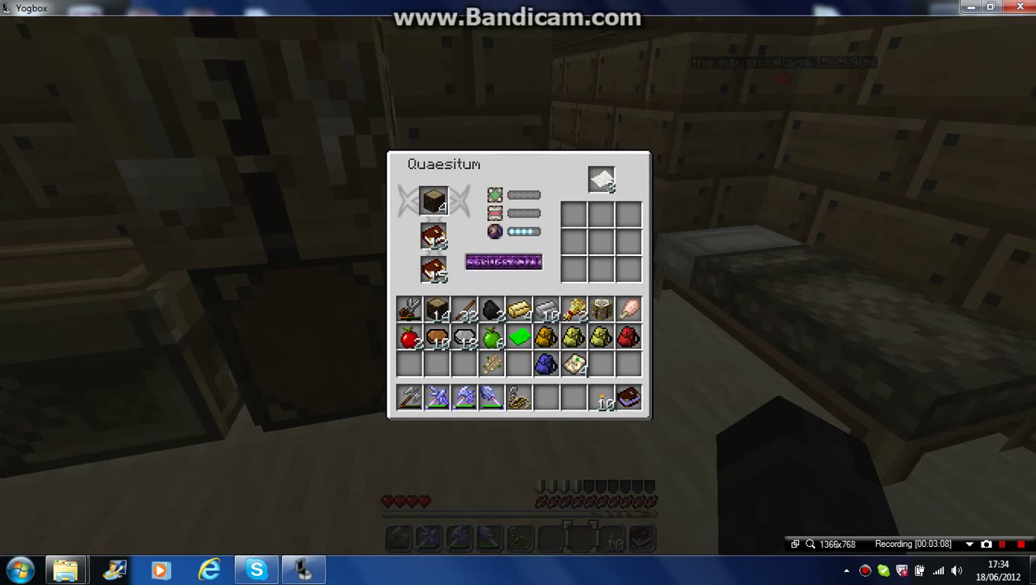
key(Escape)
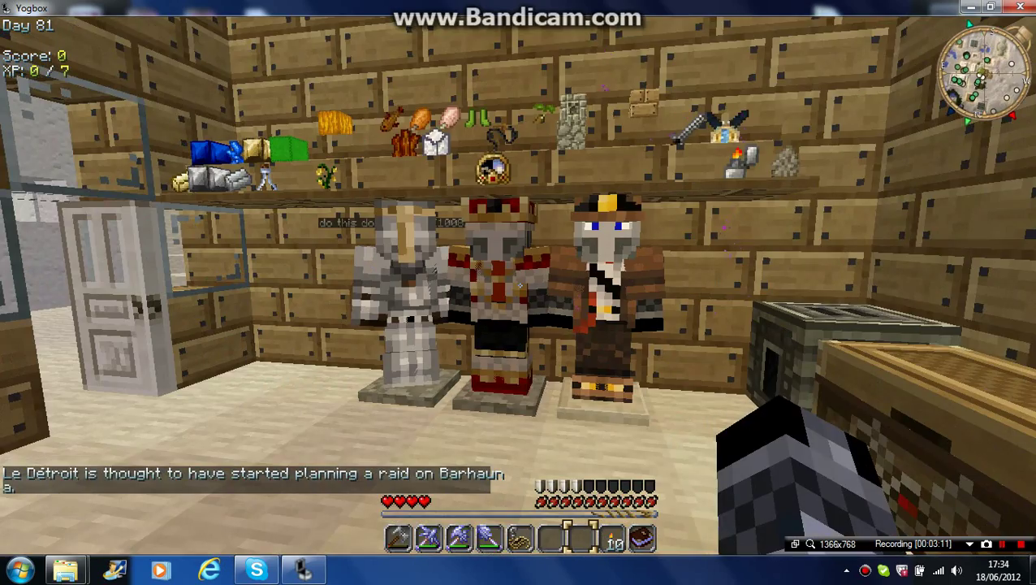
key(Escape)
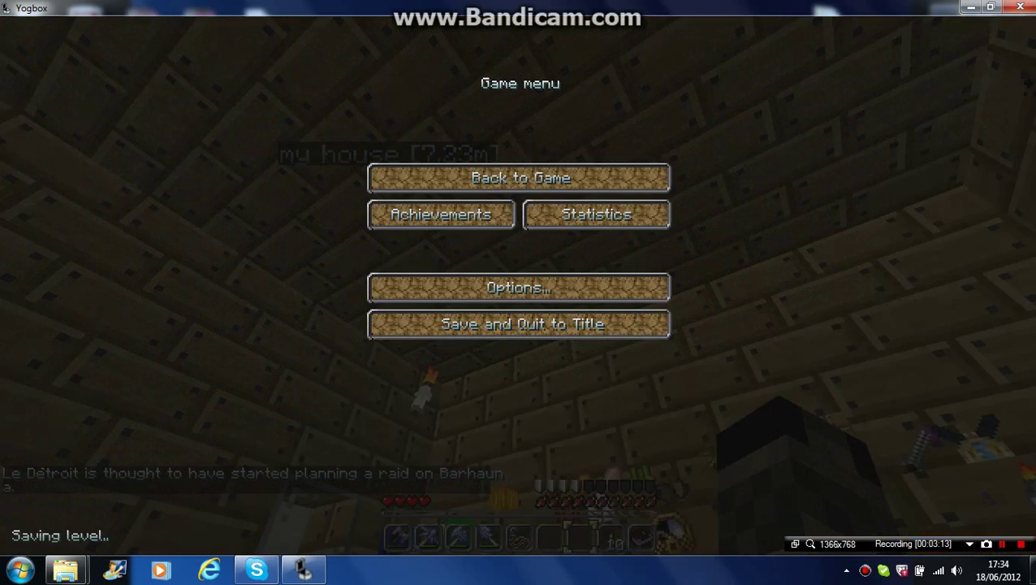